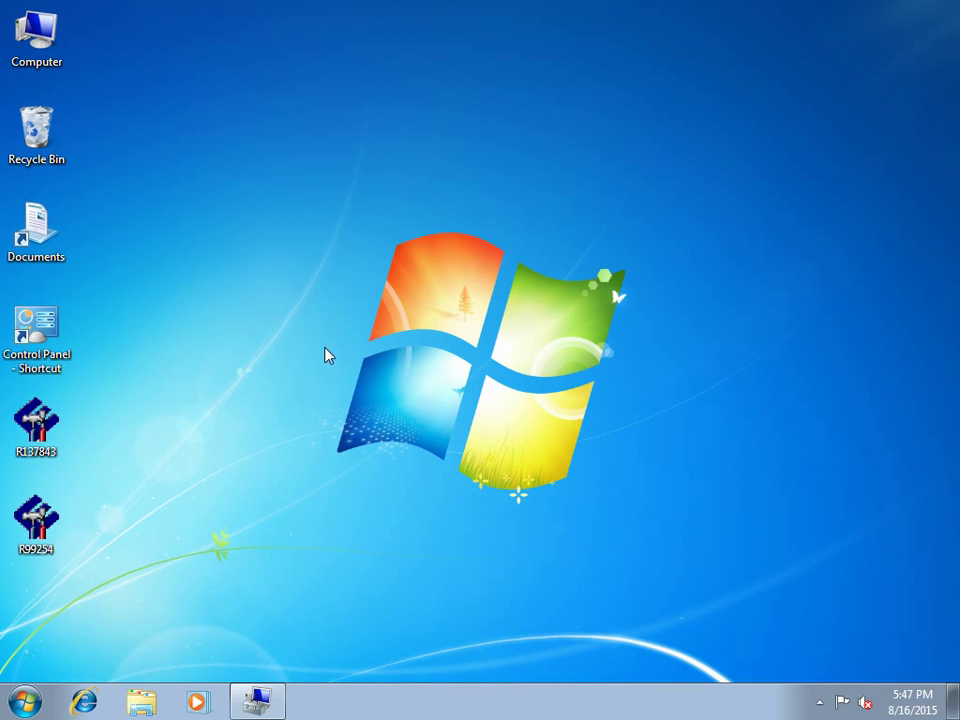
# Step: Run the R99254 self-extractor and unzip it to the default C:\dell\drivers\R99254 path, creating the folder
pyautogui.doubleClick(44, 530)
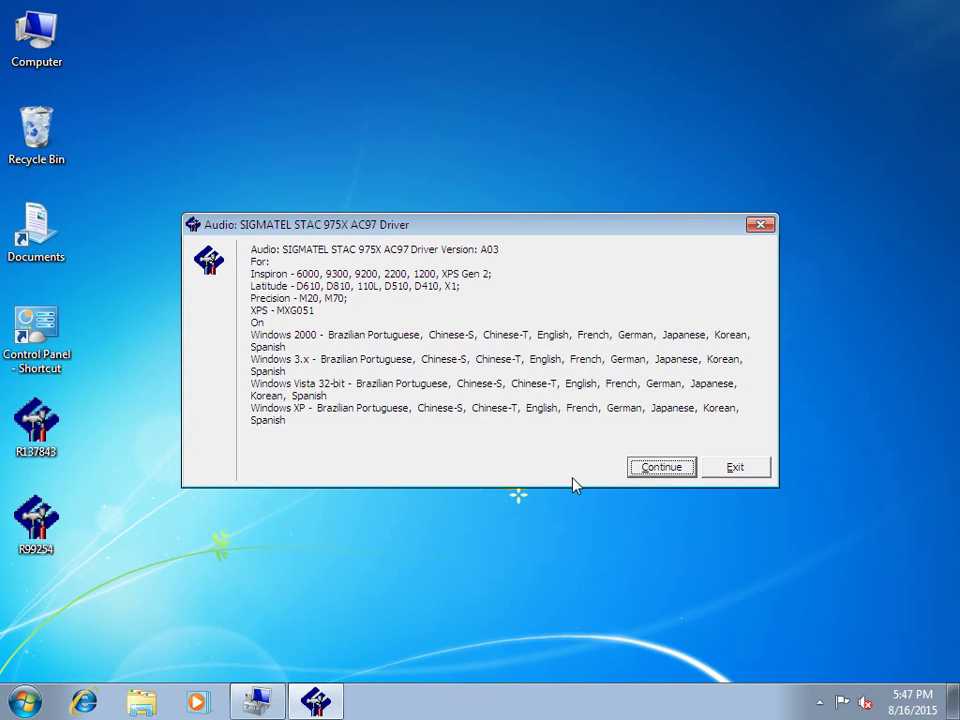
pyautogui.click(668, 475)
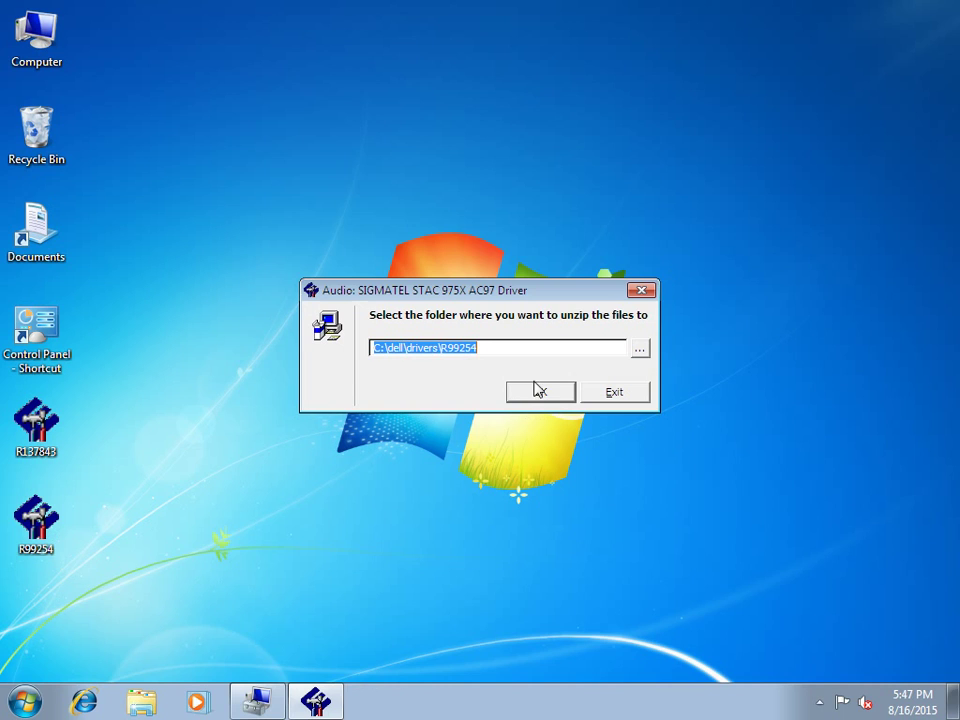
pyautogui.click(440, 348)
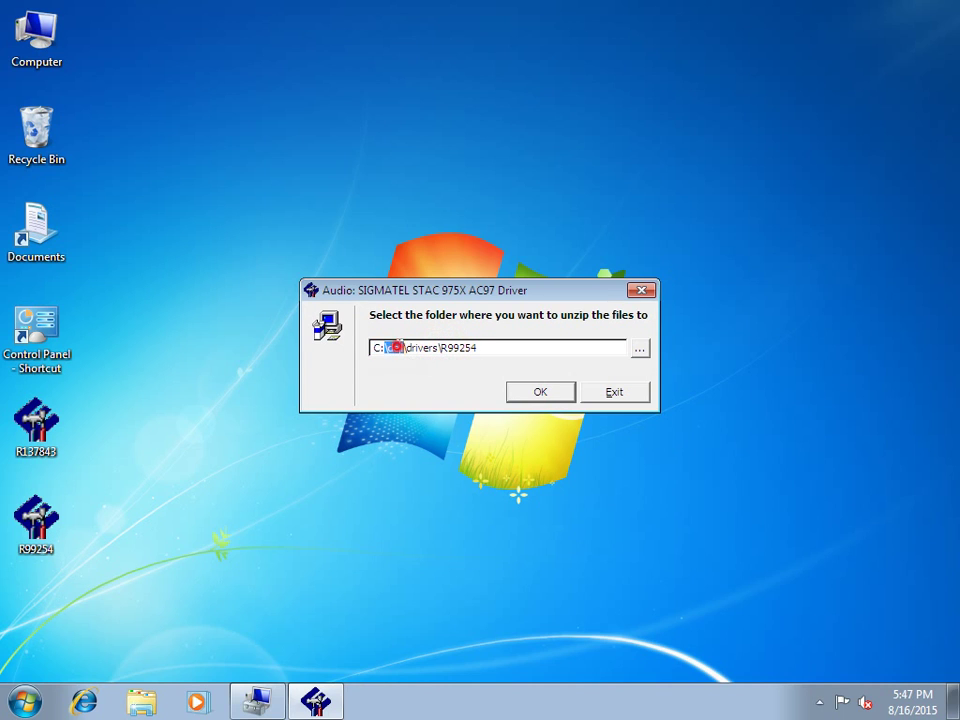
pyautogui.click(427, 348)
pyautogui.click(539, 391)
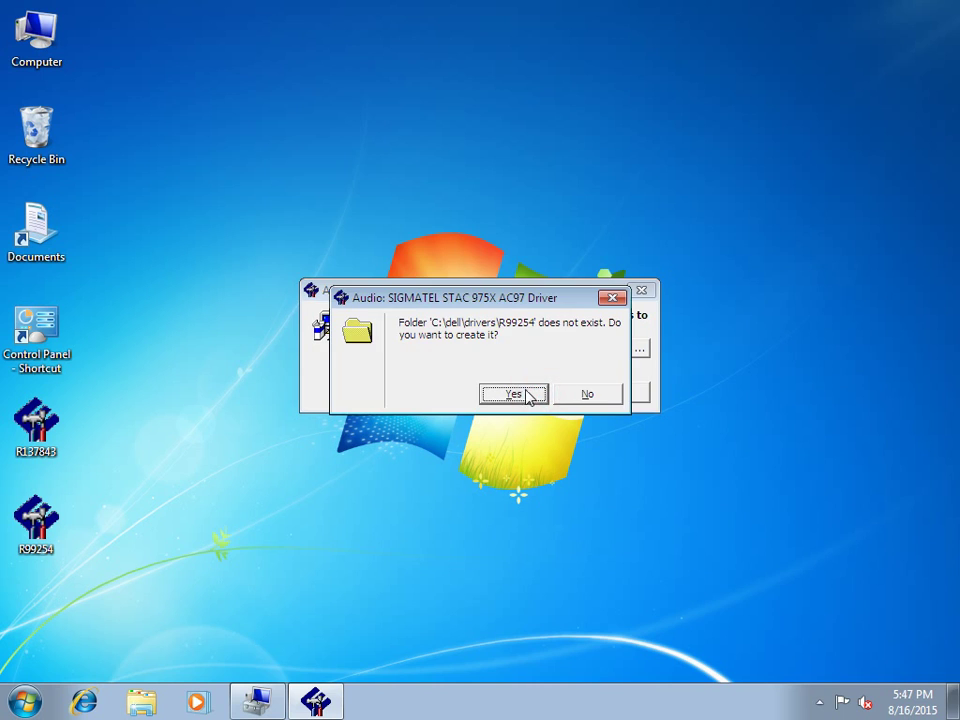
pyautogui.click(516, 398)
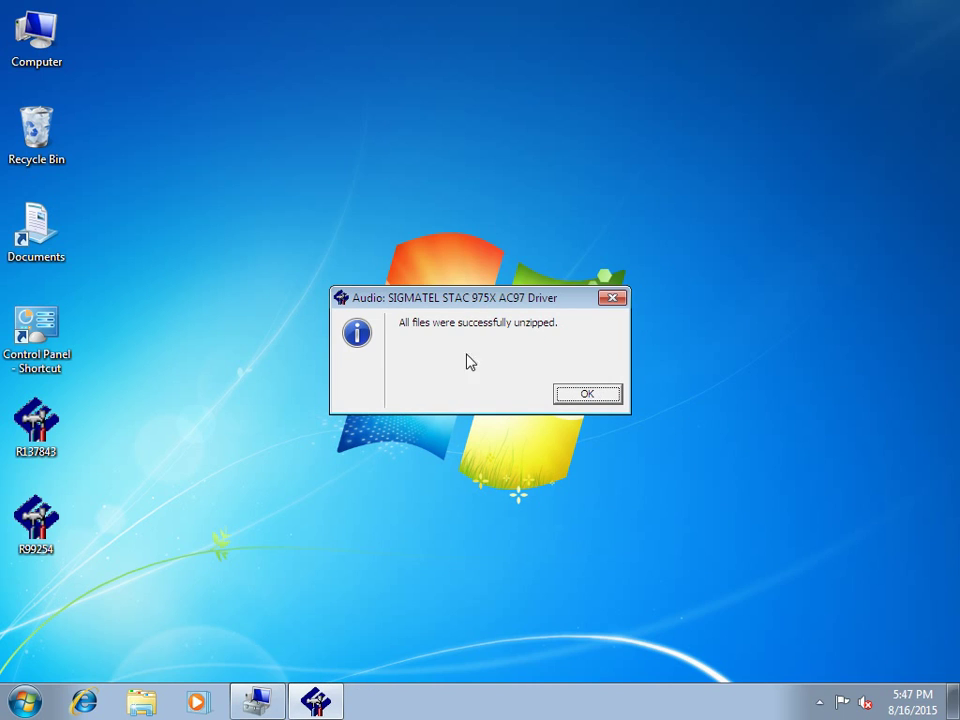
pyautogui.click(588, 397)
# Step: Open Device Manager through Computer > Manage and bring up the Multimedia Audio Controller's context menu
pyautogui.click(588, 397)
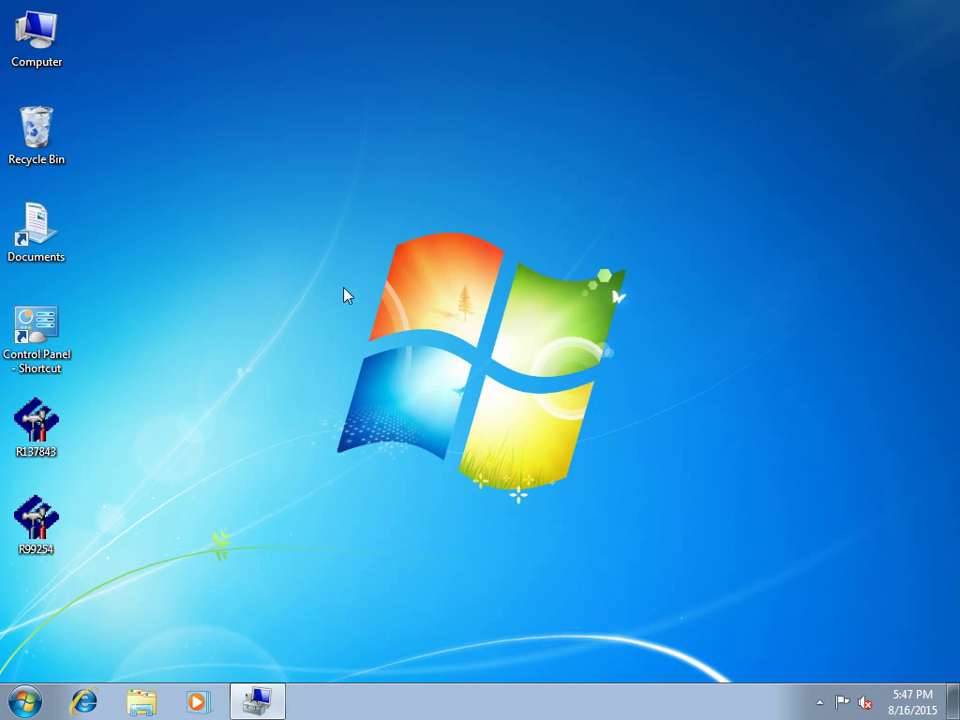
pyautogui.rightClick(33, 57)
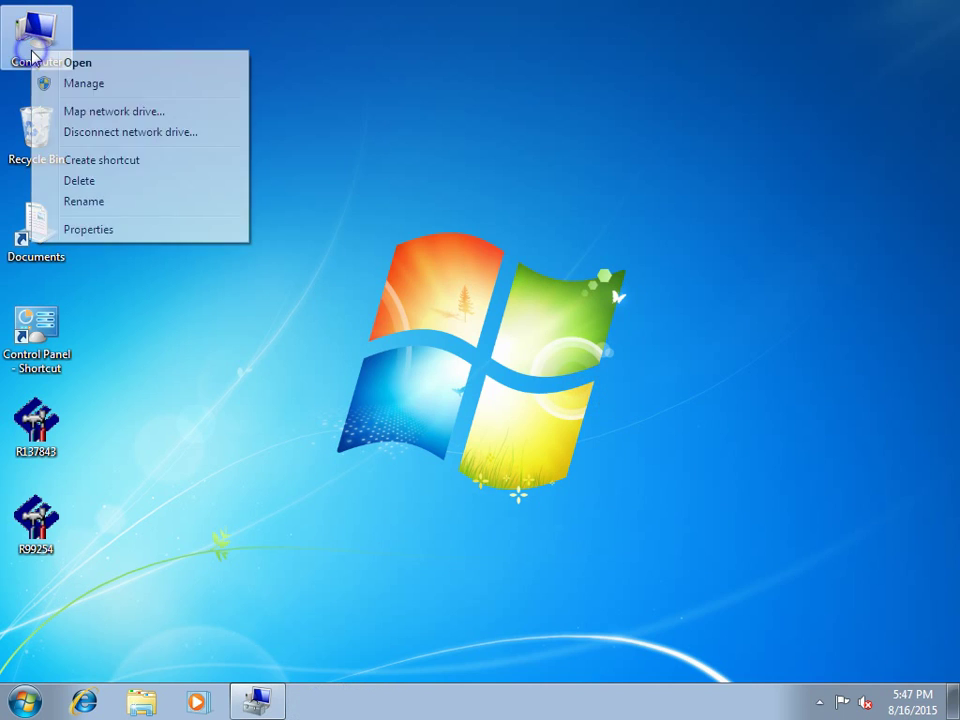
pyautogui.click(82, 84)
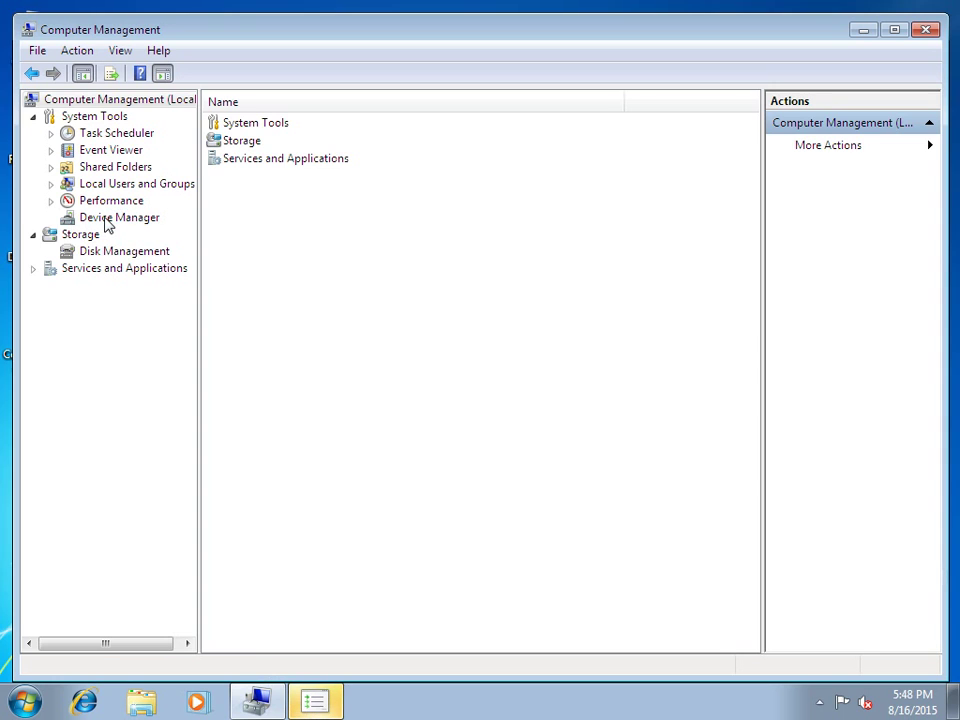
pyautogui.click(108, 220)
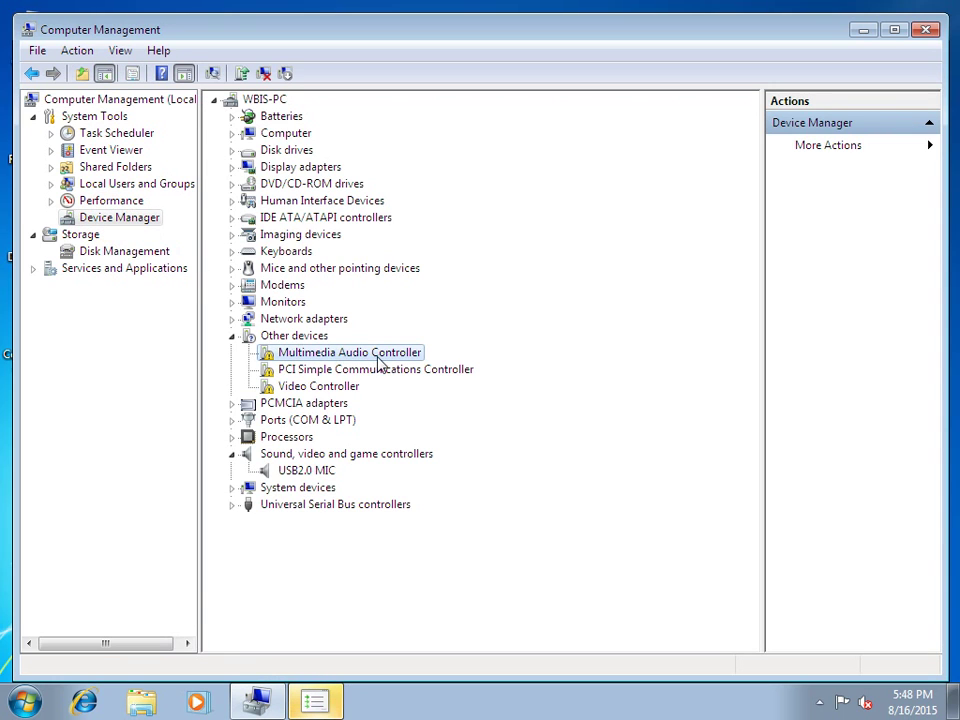
pyautogui.rightClick(379, 363)
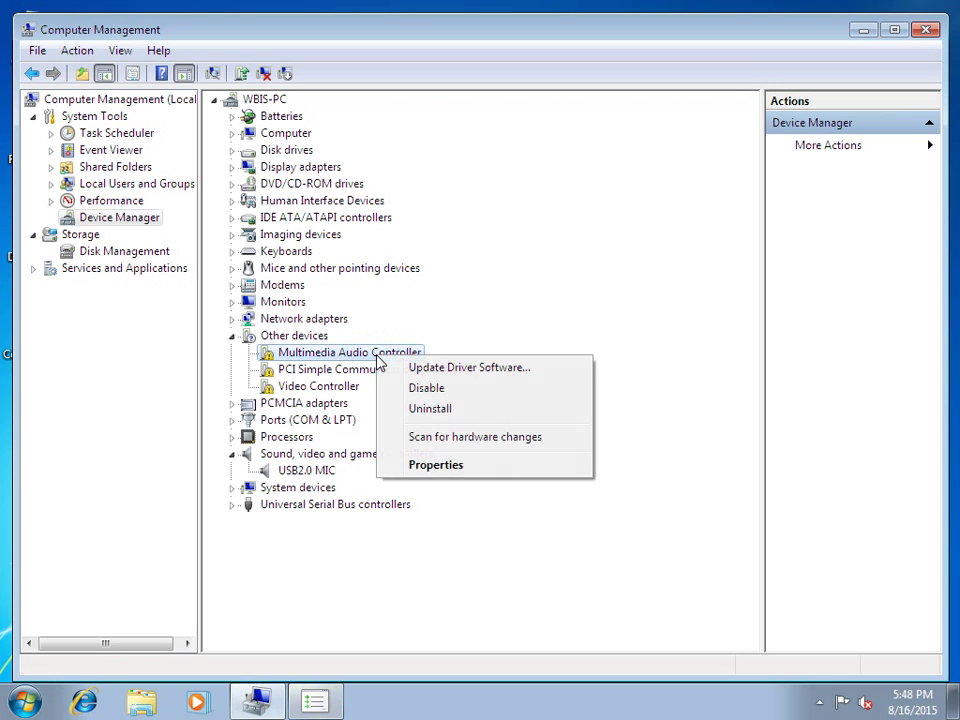
# Step: Start Update Driver Software for the audio controller and choose to browse this computer for the driver
pyautogui.click(422, 368)
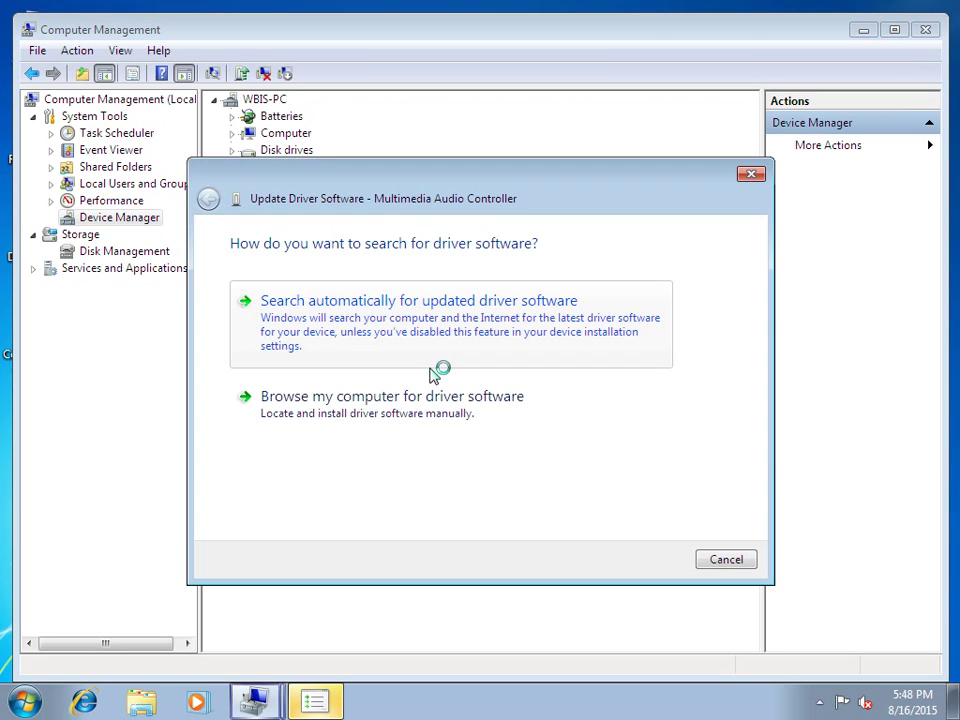
pyautogui.click(355, 419)
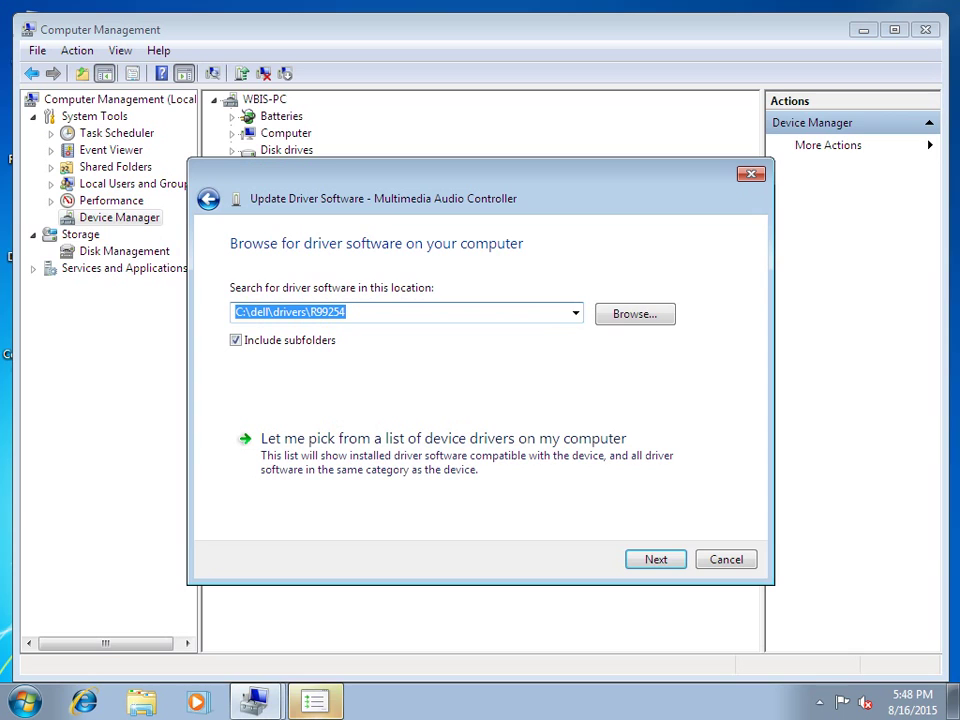
pyautogui.click(574, 313)
pyautogui.click(608, 315)
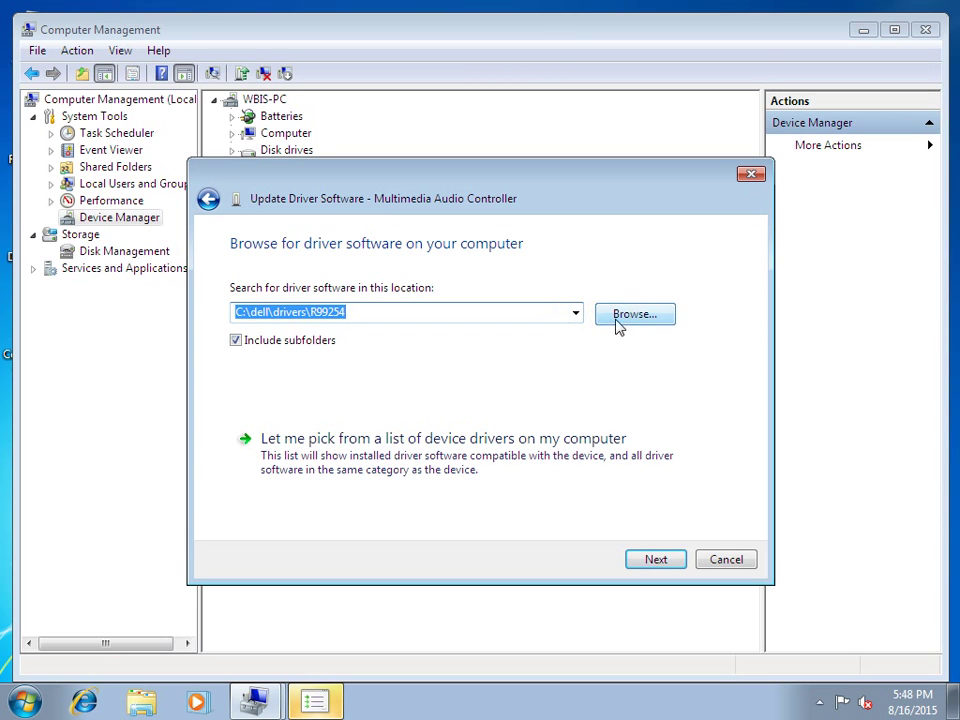
pyautogui.click(621, 317)
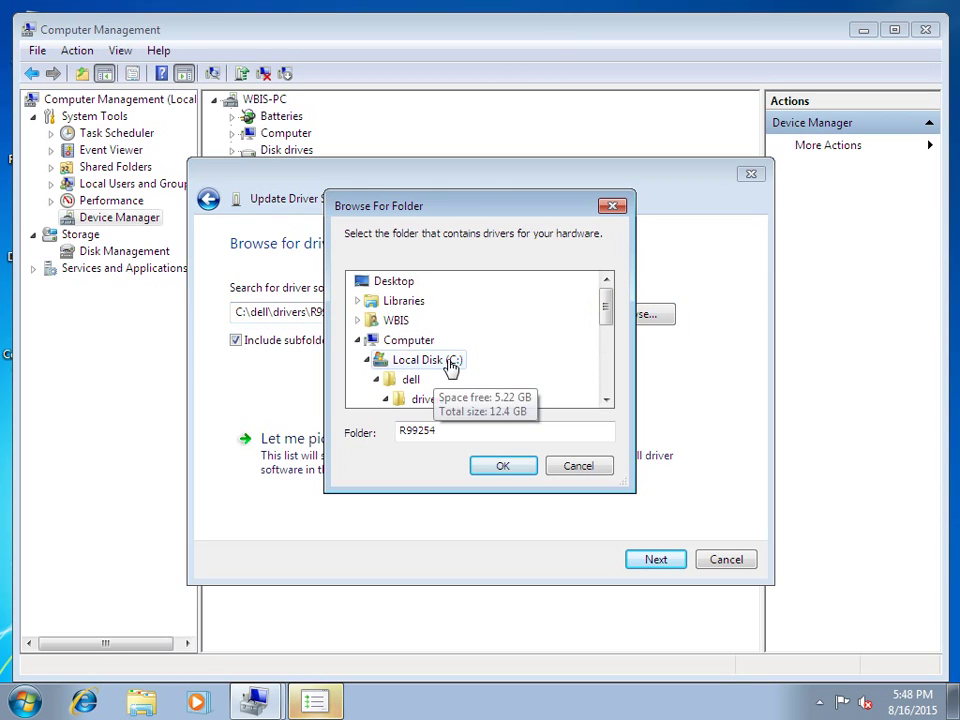
# Step: Pick C:\dell\drivers\R99254 as the driver folder and start the search and install
pyautogui.click(438, 362)
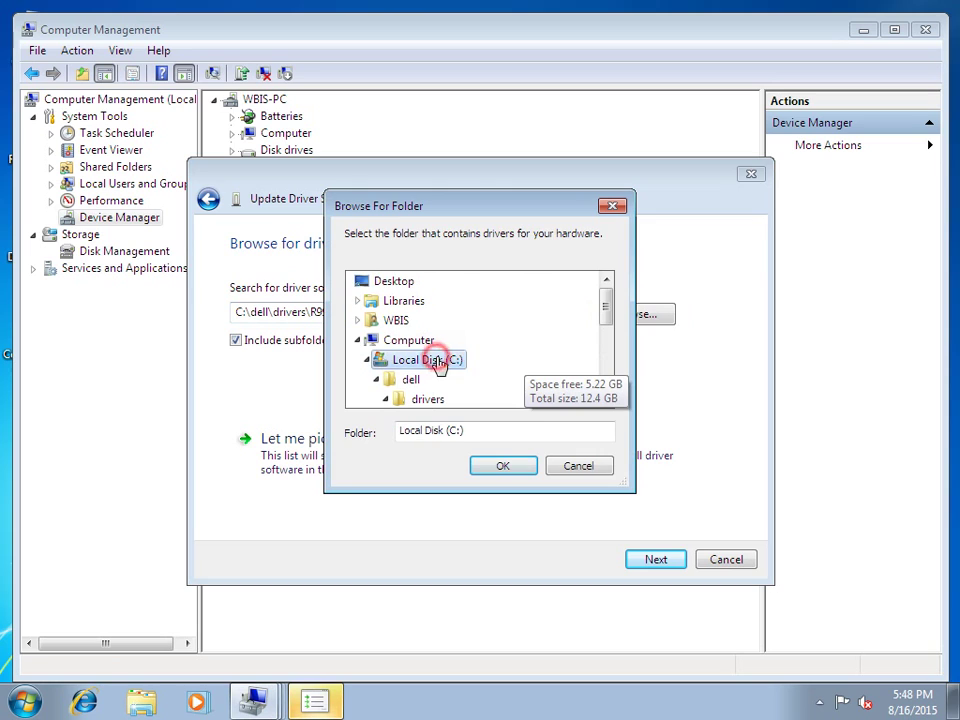
pyautogui.click(418, 382)
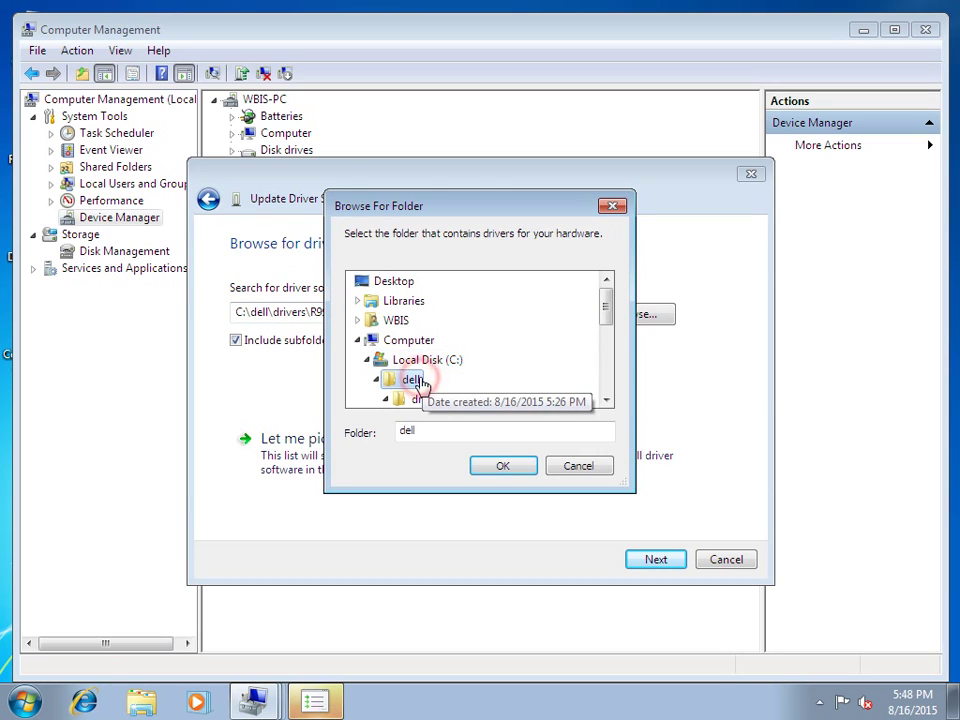
pyautogui.scroll(-1, 450, 380)
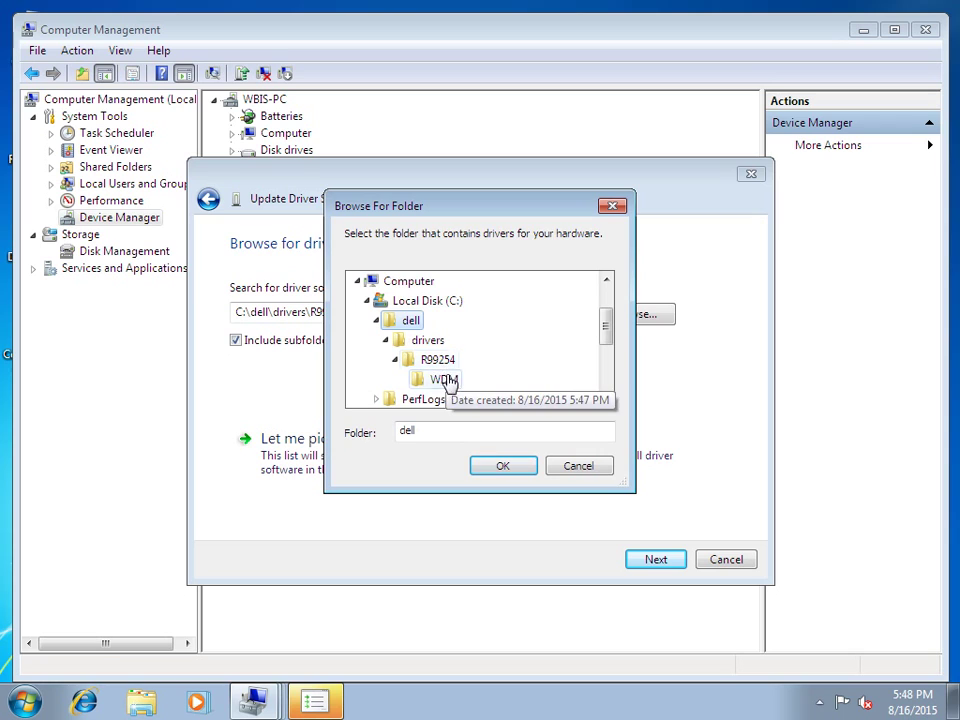
pyautogui.click(439, 362)
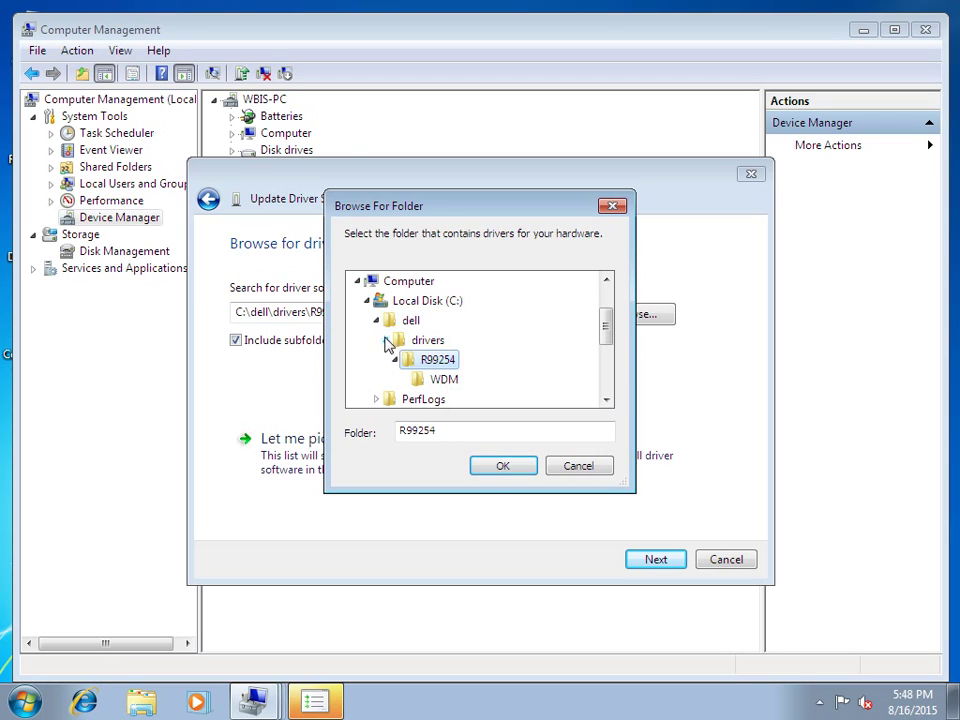
pyautogui.click(503, 470)
pyautogui.click(503, 470)
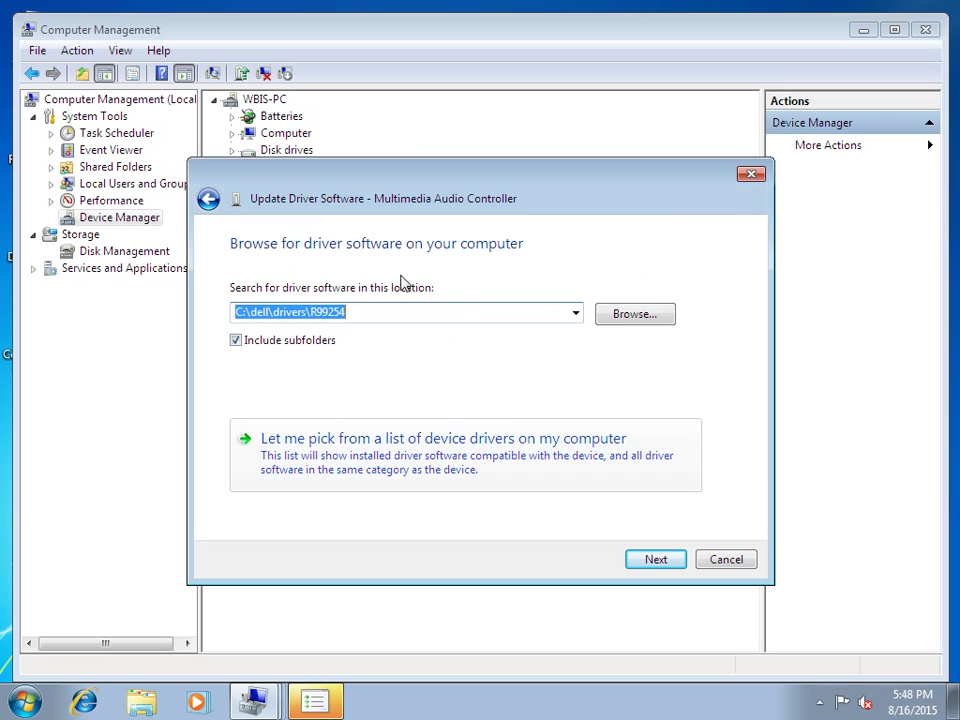
pyautogui.click(656, 562)
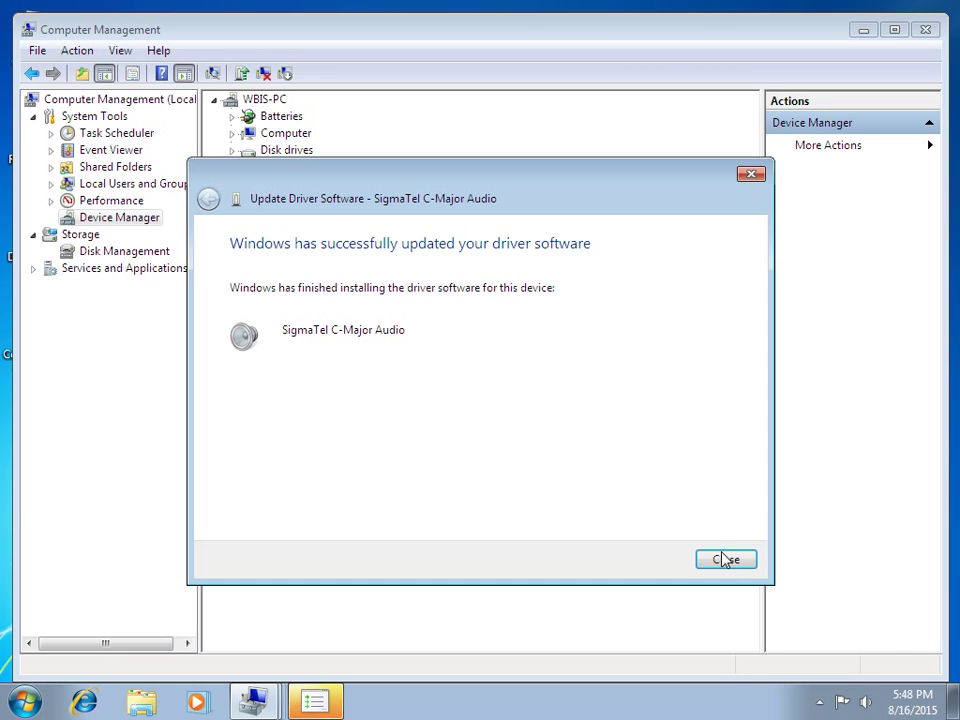
# Step: After SigmaTel C-Major Audio installs, check the tray volume control and close the update wizard
pyautogui.click(866, 704)
pyautogui.click(911, 474)
pyautogui.click(865, 702)
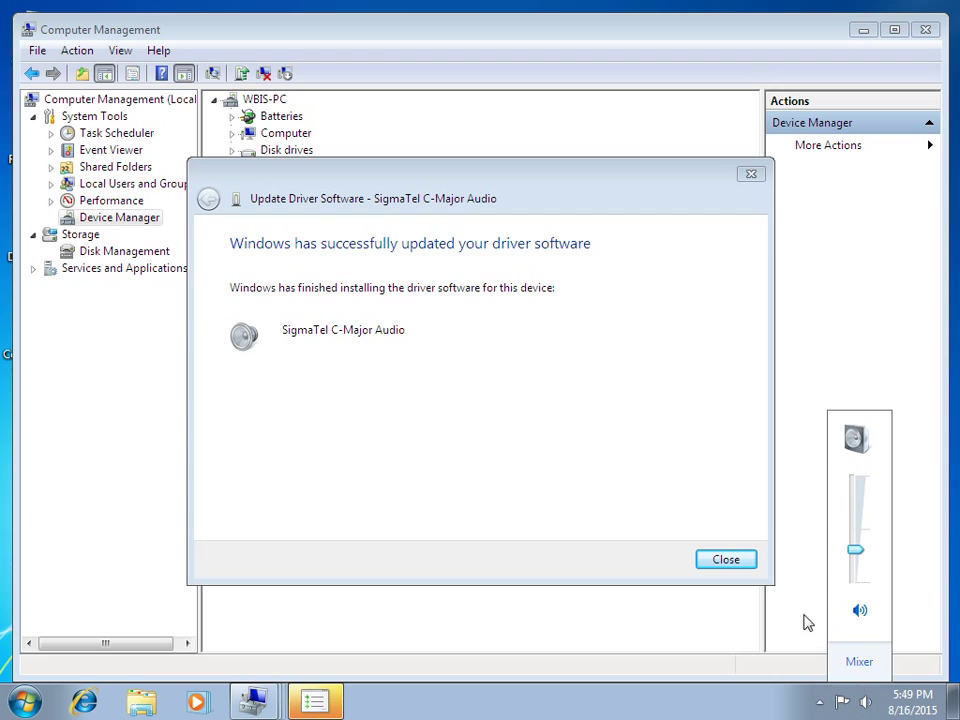
pyautogui.click(740, 562)
# Step: Close the update wizard, Computer Management and the Program Compatibility Assistant warning
pyautogui.click(851, 485)
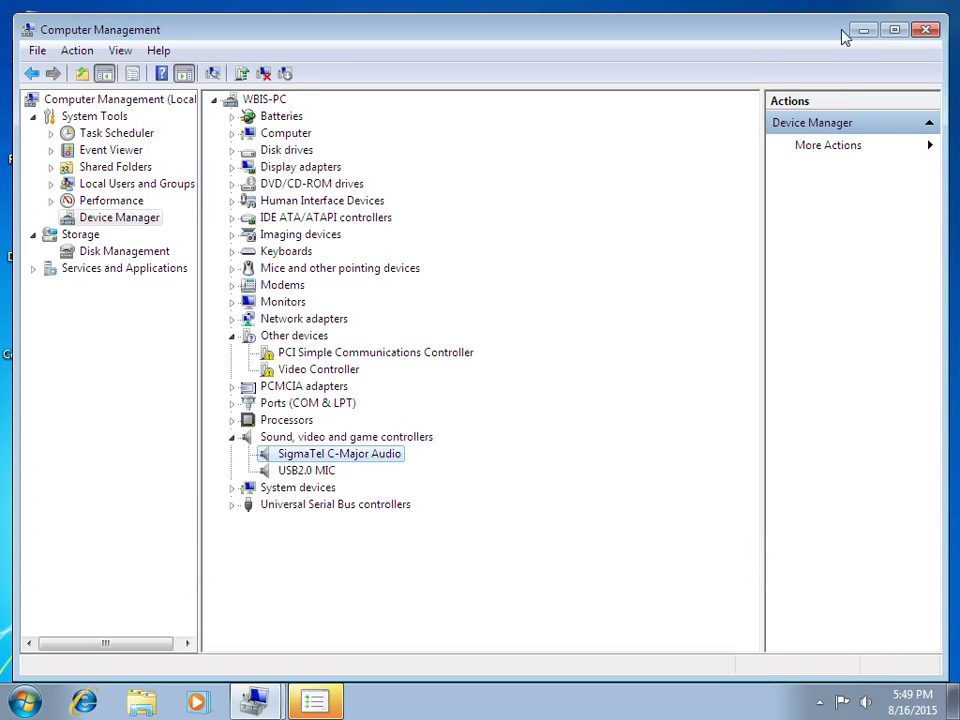
pyautogui.click(925, 29)
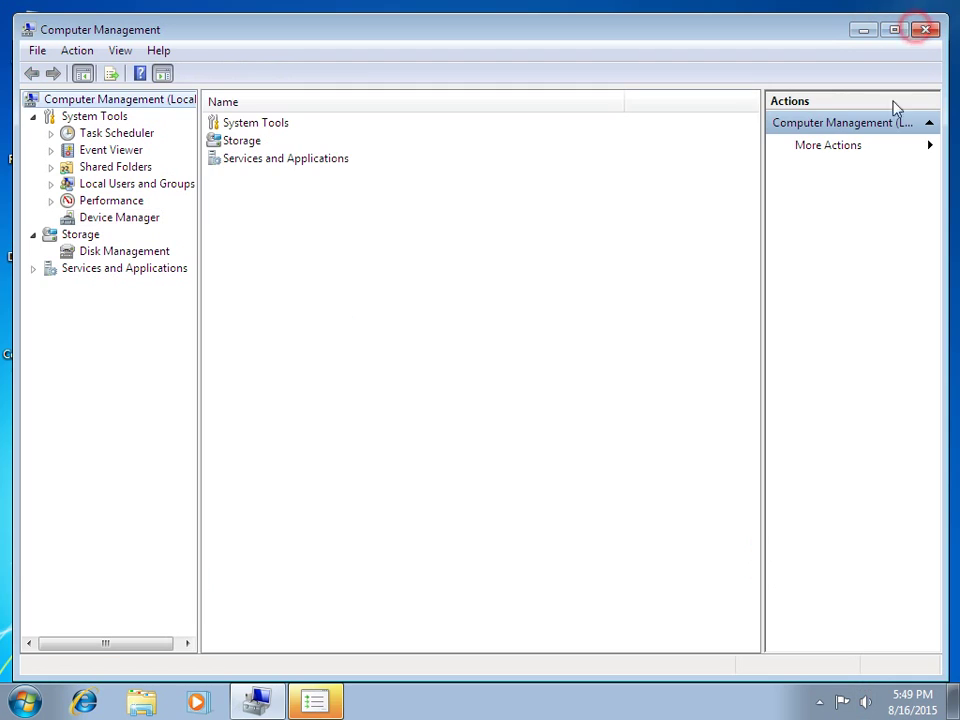
pyautogui.click(923, 30)
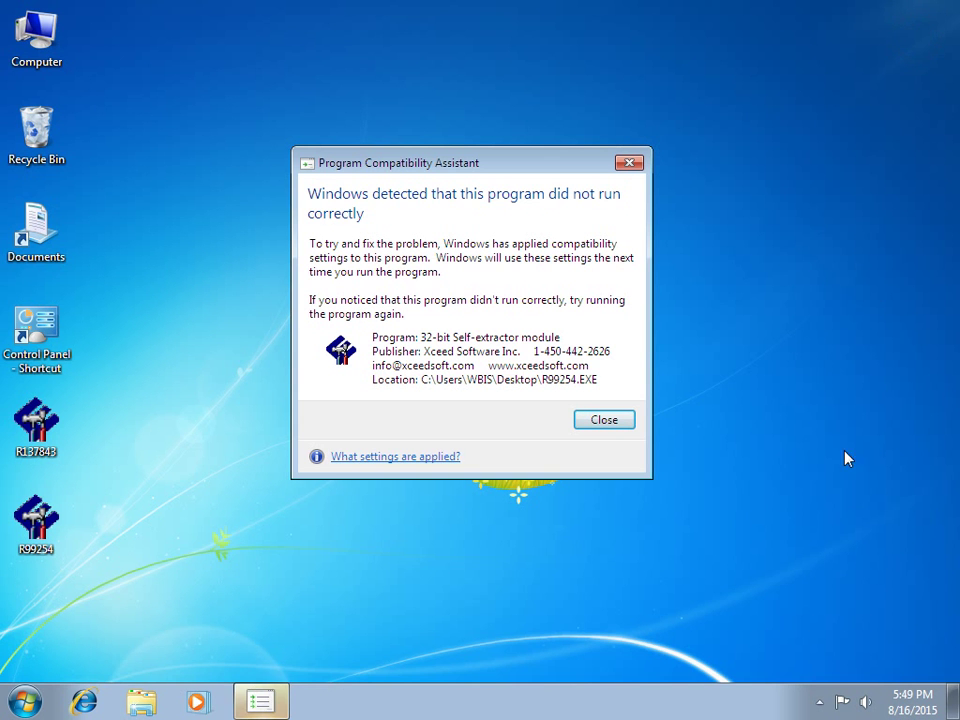
pyautogui.click(629, 162)
# Step: Raise the speaker volume to 100 using the tray volume slider
pyautogui.click(866, 698)
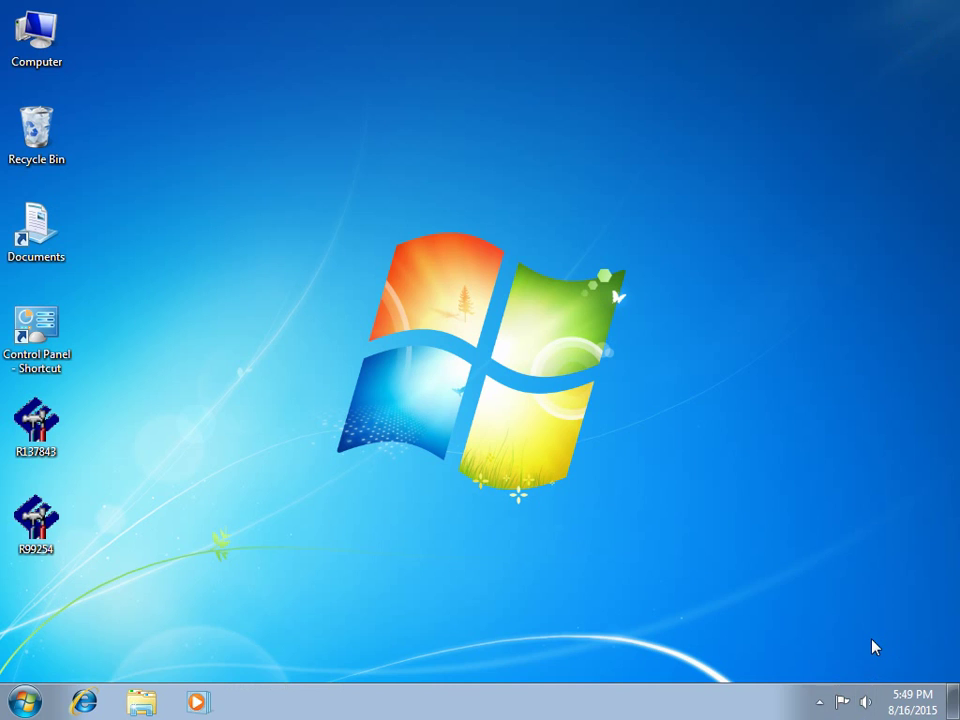
pyautogui.click(849, 484)
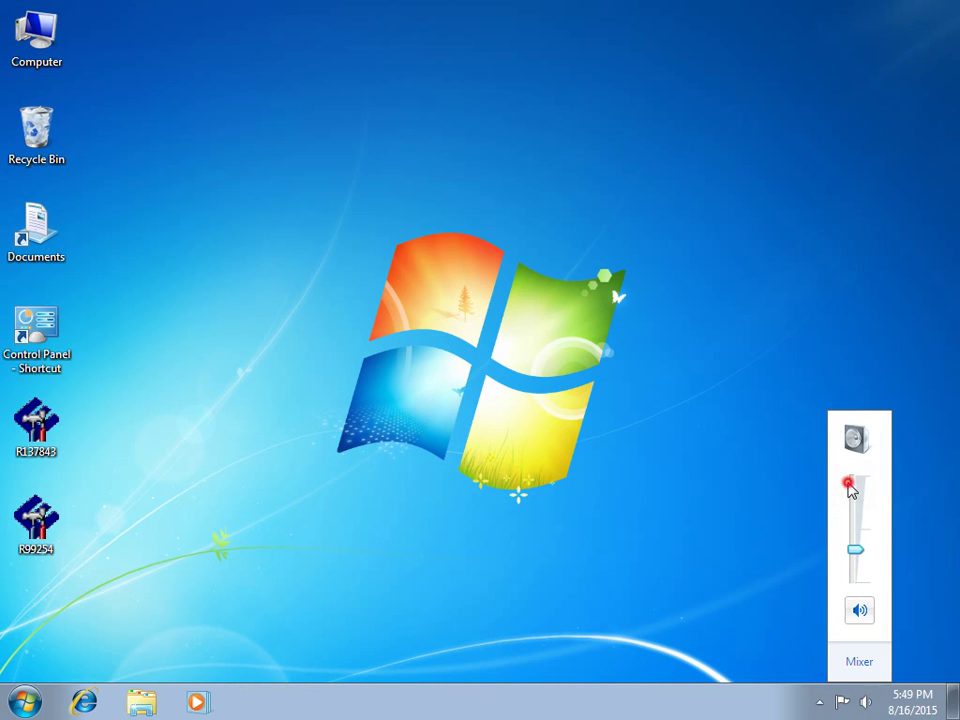
pyautogui.click(853, 482)
pyautogui.click(853, 481)
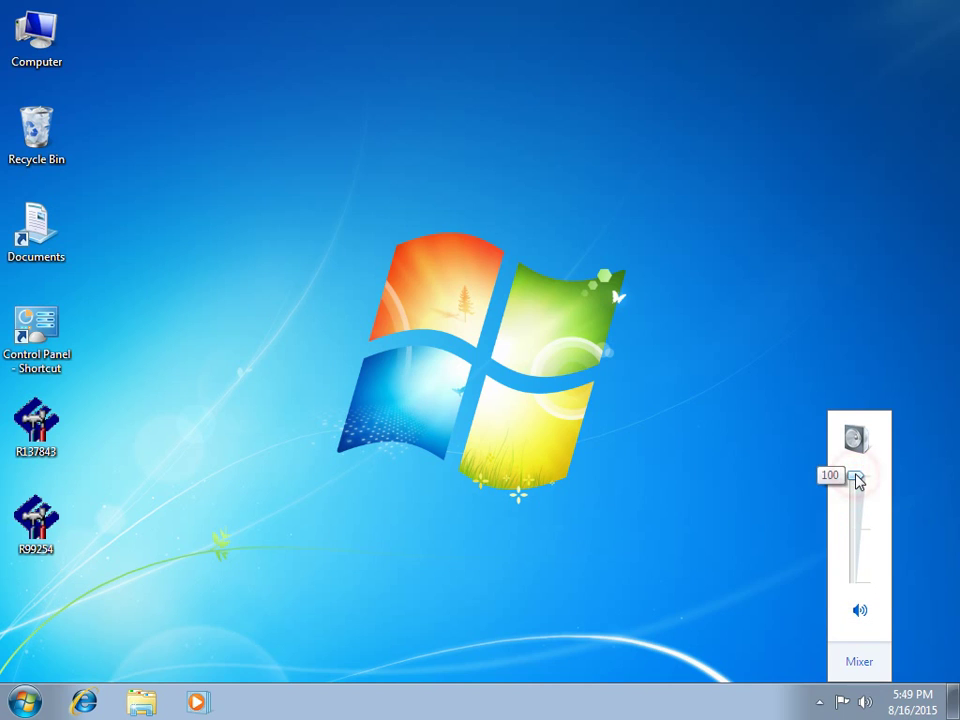
pyautogui.click(856, 479)
pyautogui.click(857, 480)
pyautogui.click(857, 480)
pyautogui.click(857, 480)
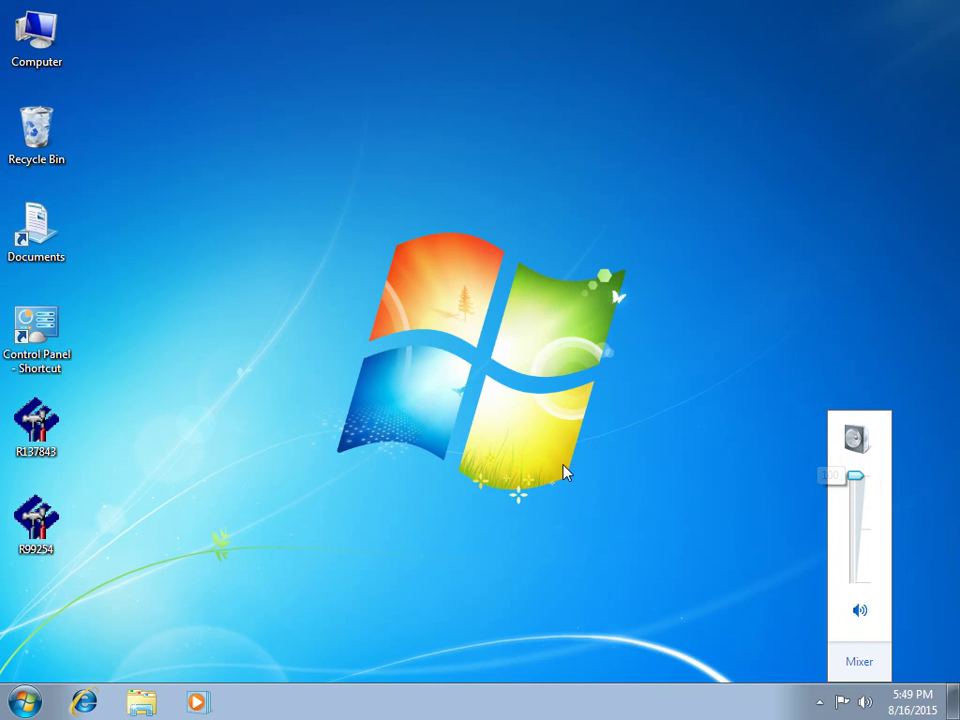